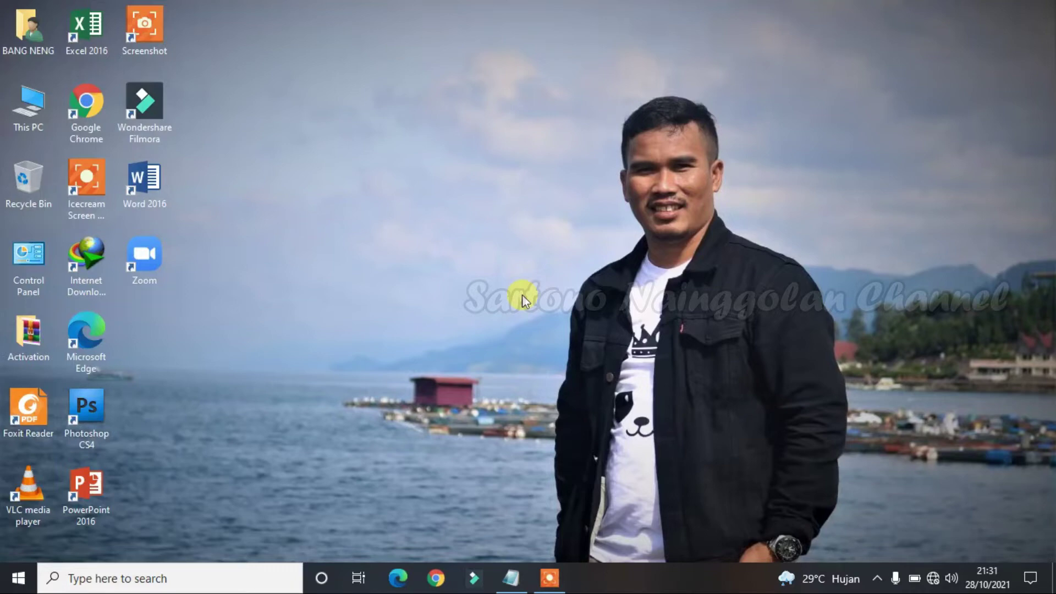
Bring up the open Notepad note about the slow laptop and refresh the desktop three times behind it
click(511, 578)
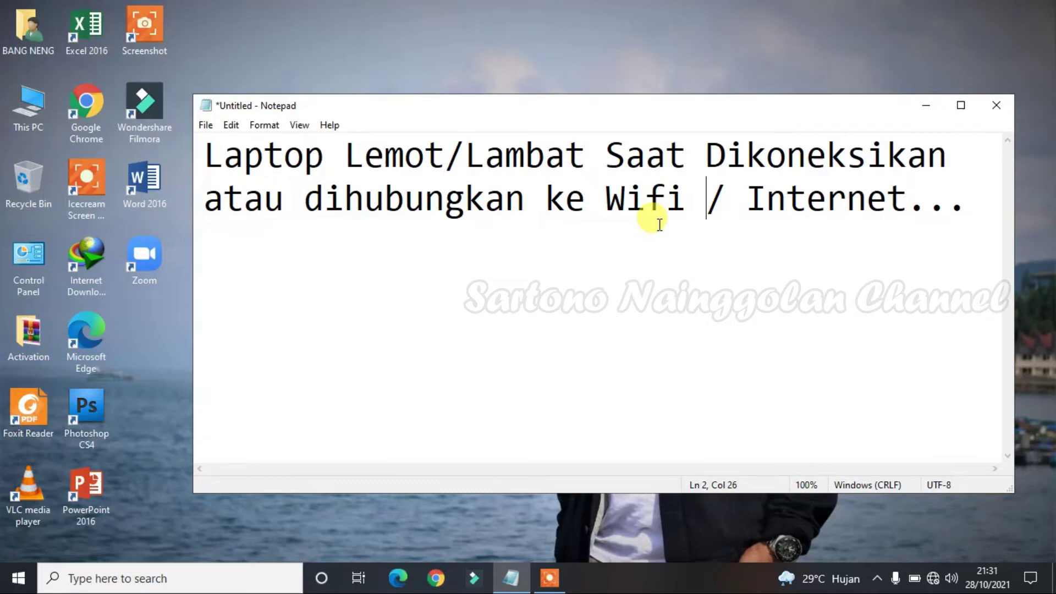
right_click(549, 25)
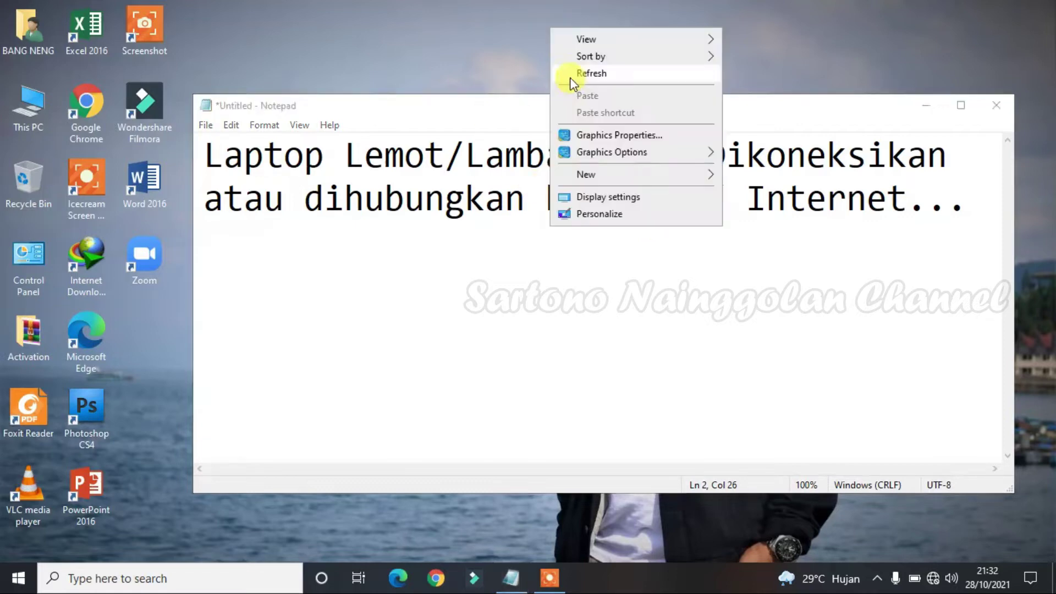
click(572, 77)
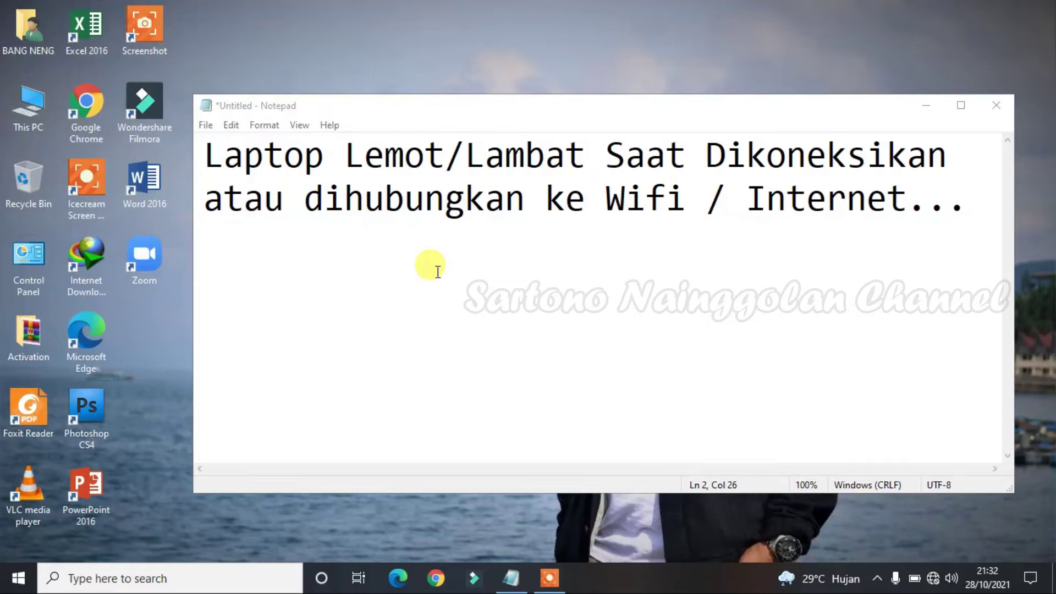
right_click(462, 4)
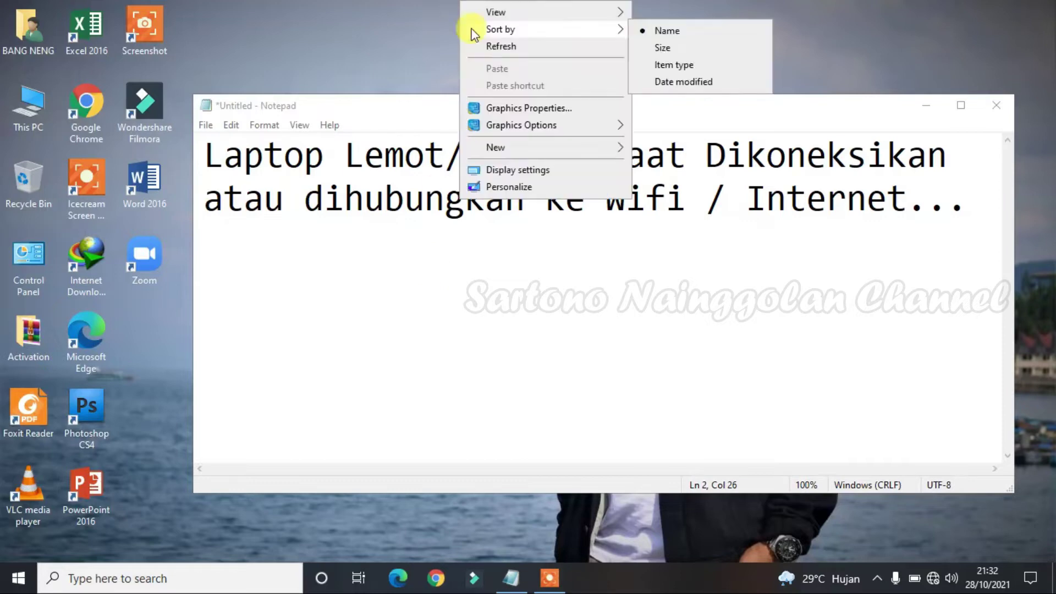
click(477, 48)
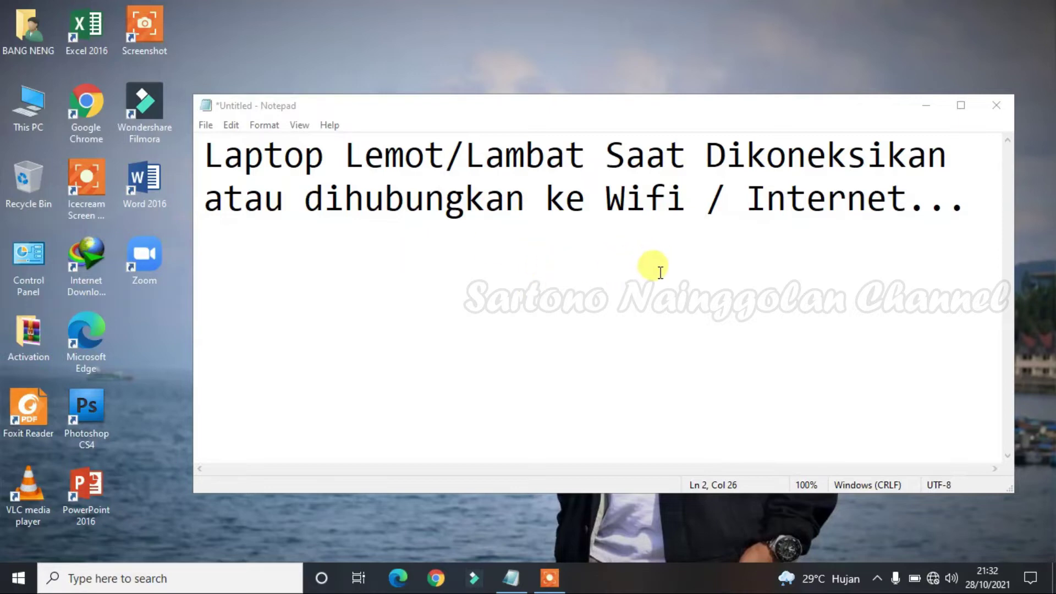
right_click(547, 11)
click(572, 58)
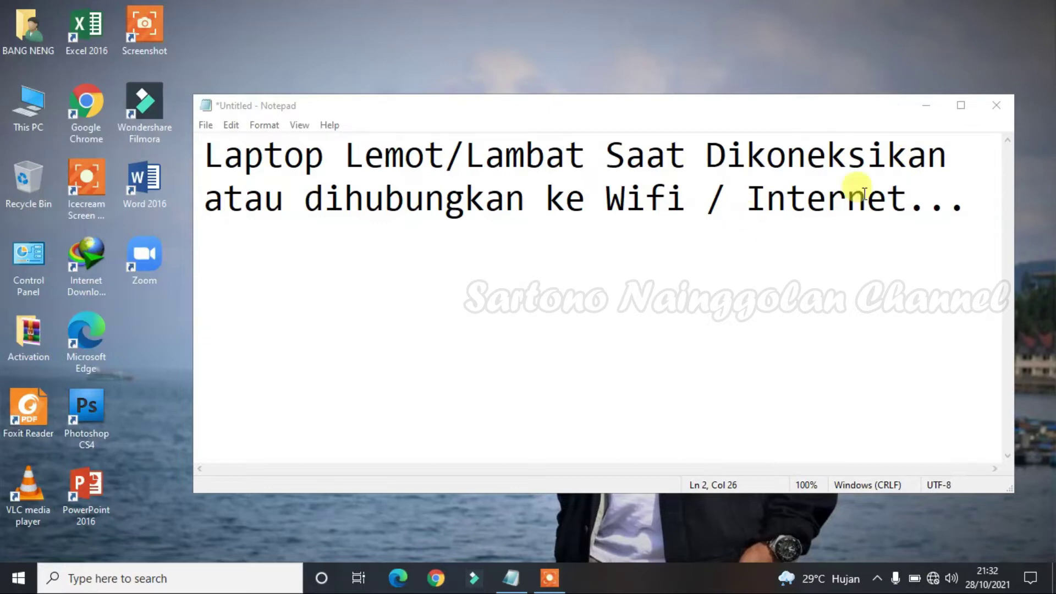
Minimize the Notepad note and refresh the cleared desktop
click(926, 105)
right_click(417, 164)
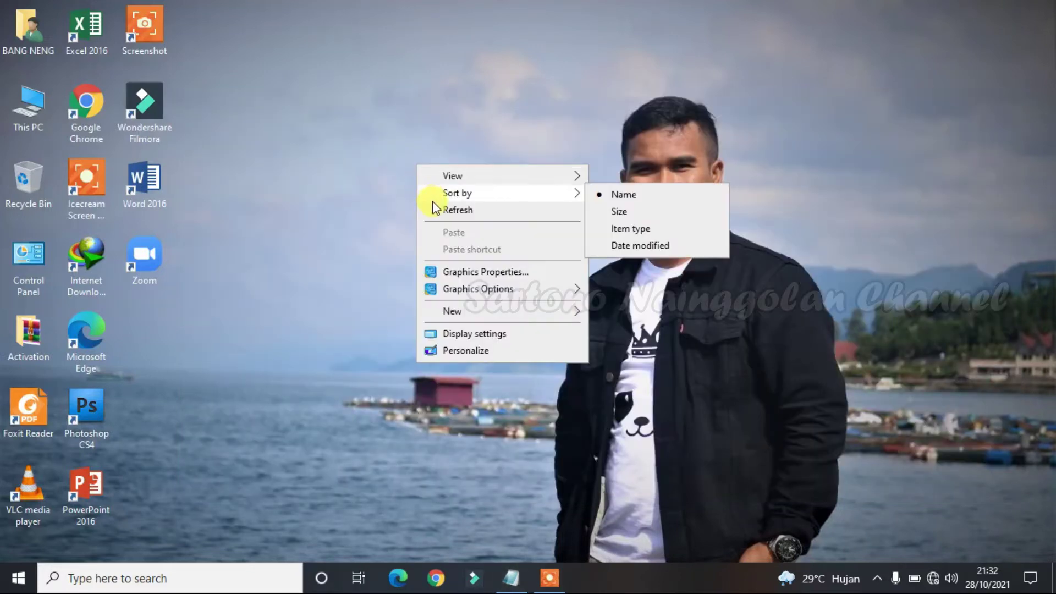
click(433, 209)
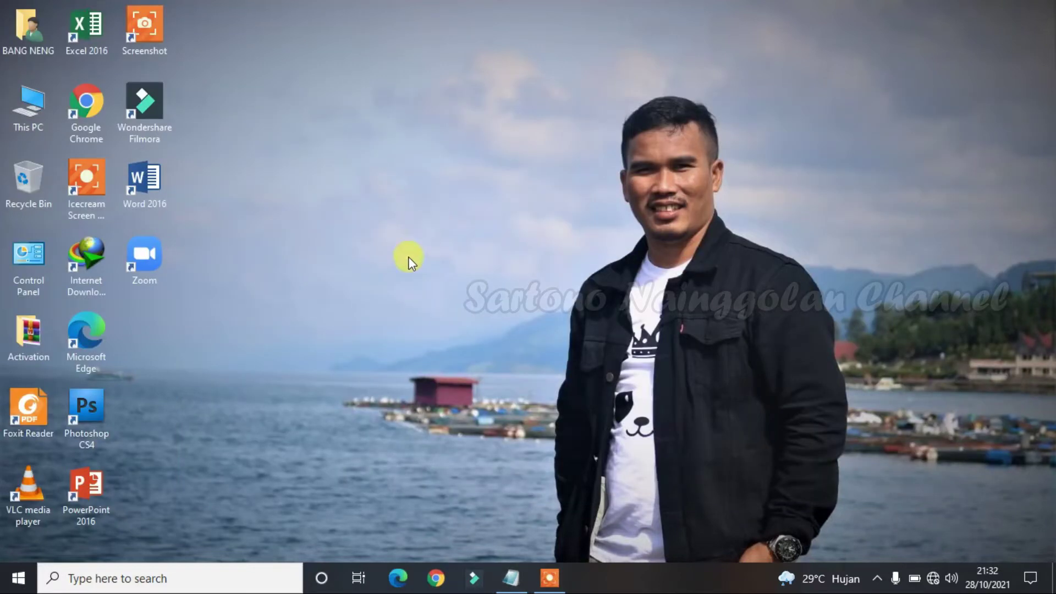
Open Control Panel from the desktop, and open a second window of it by searching Windows for "control panel"
double_click(34, 282)
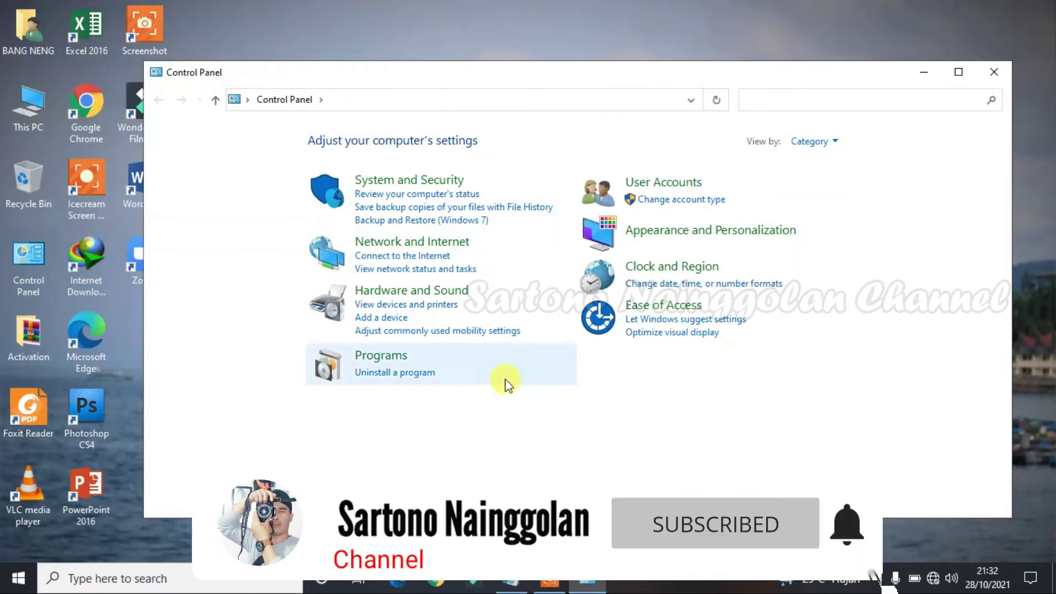
click(26, 570)
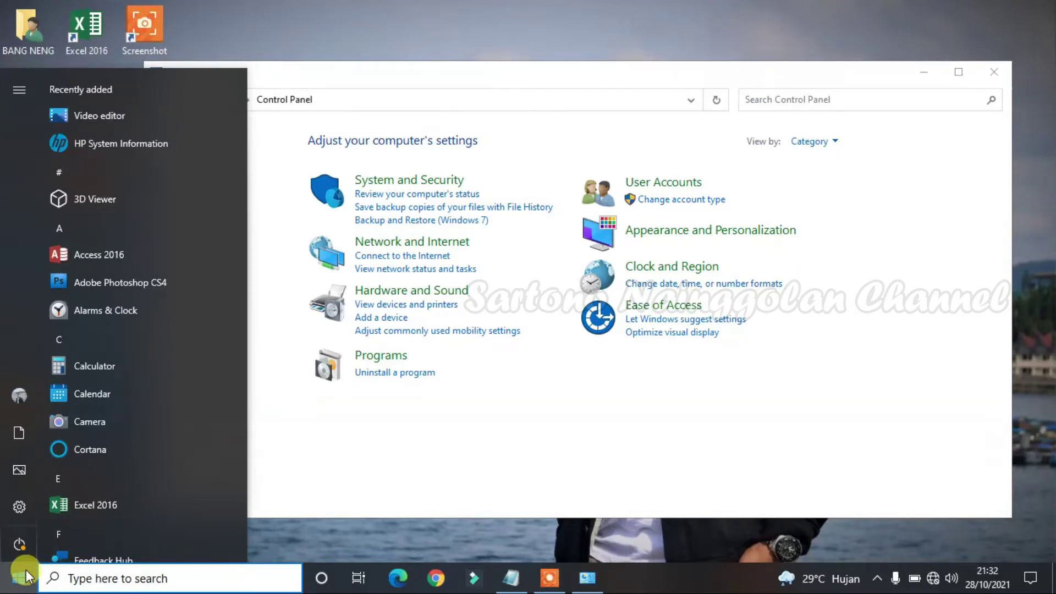
text(control)
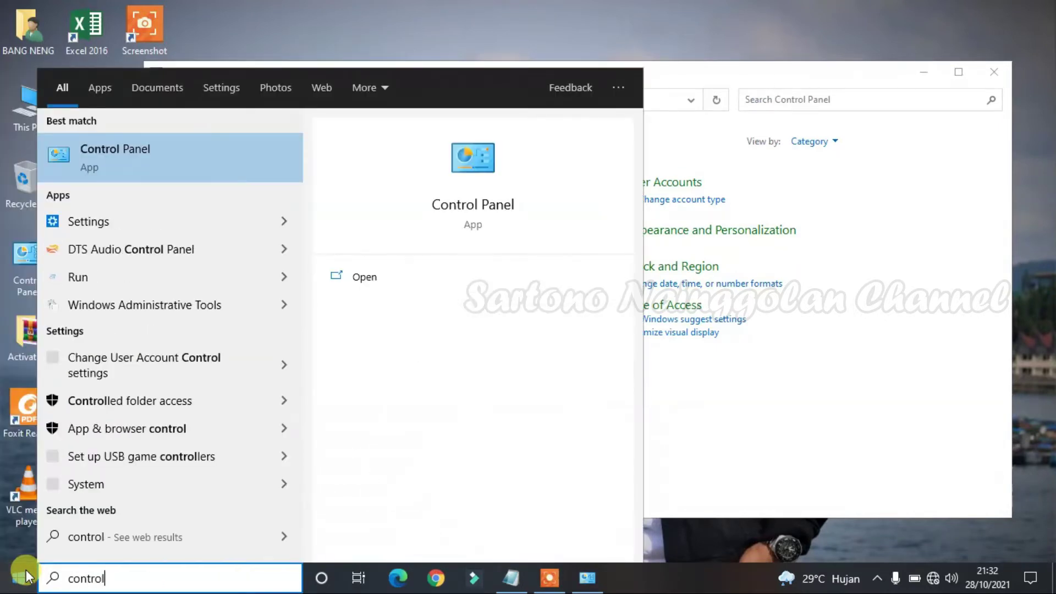
text( panel)
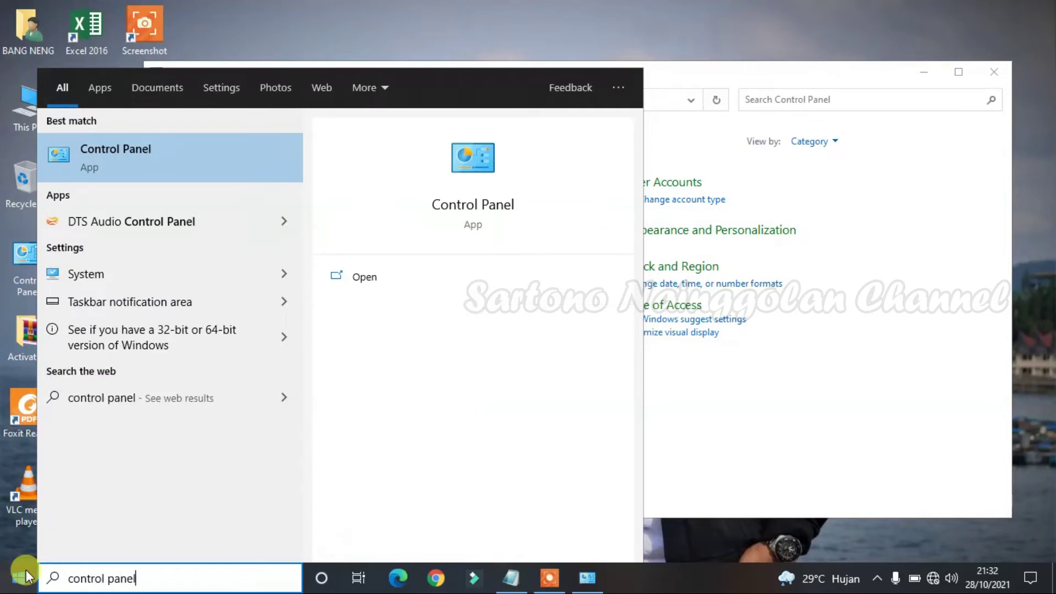
click(111, 147)
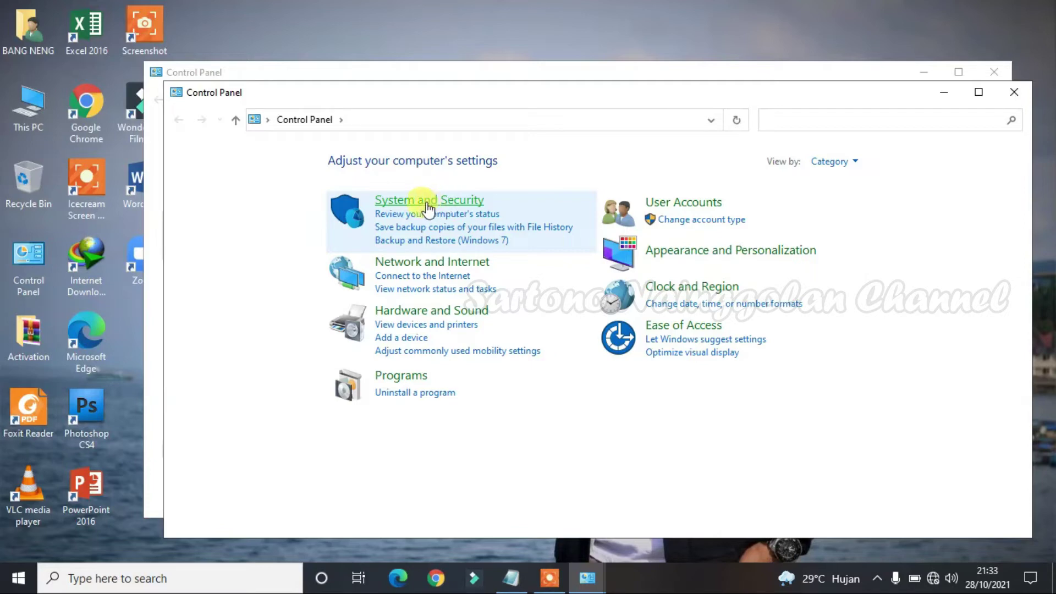
Go to System and Security in a maximized window and open the Change Security and Maintenance settings page
click(428, 206)
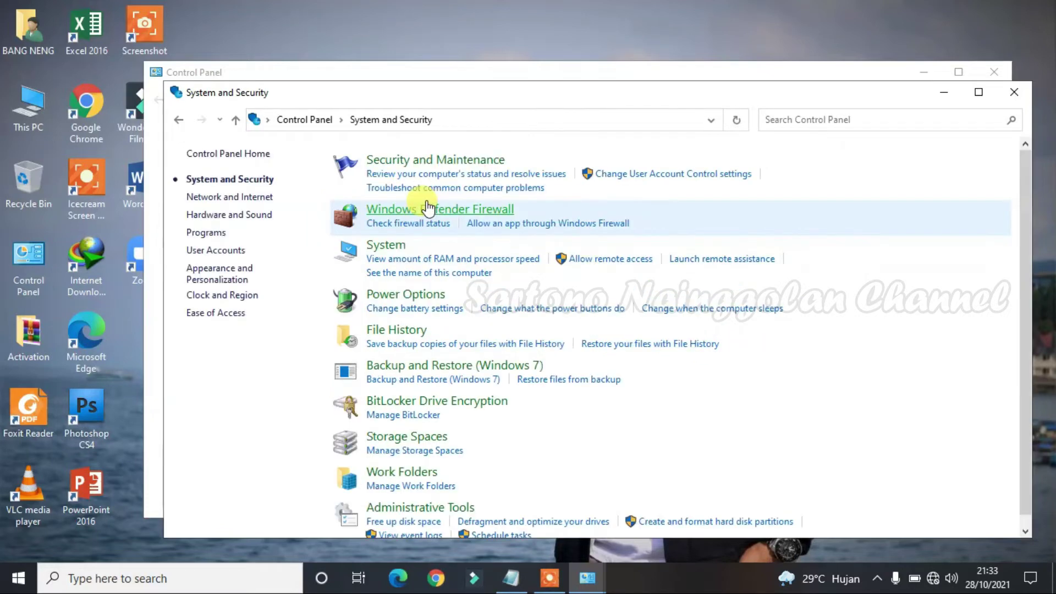
double_click(577, 92)
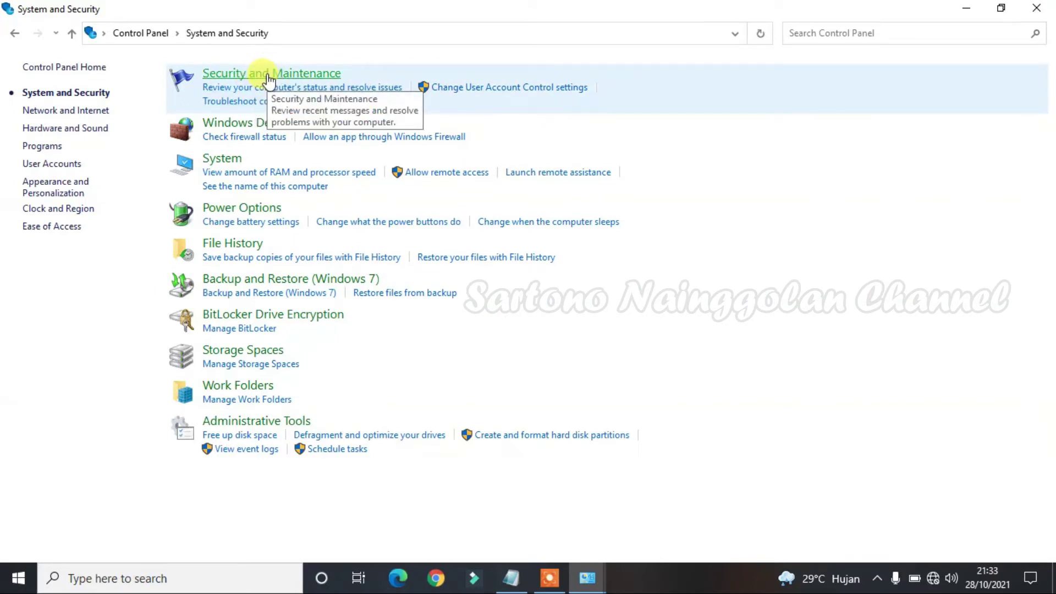
click(268, 77)
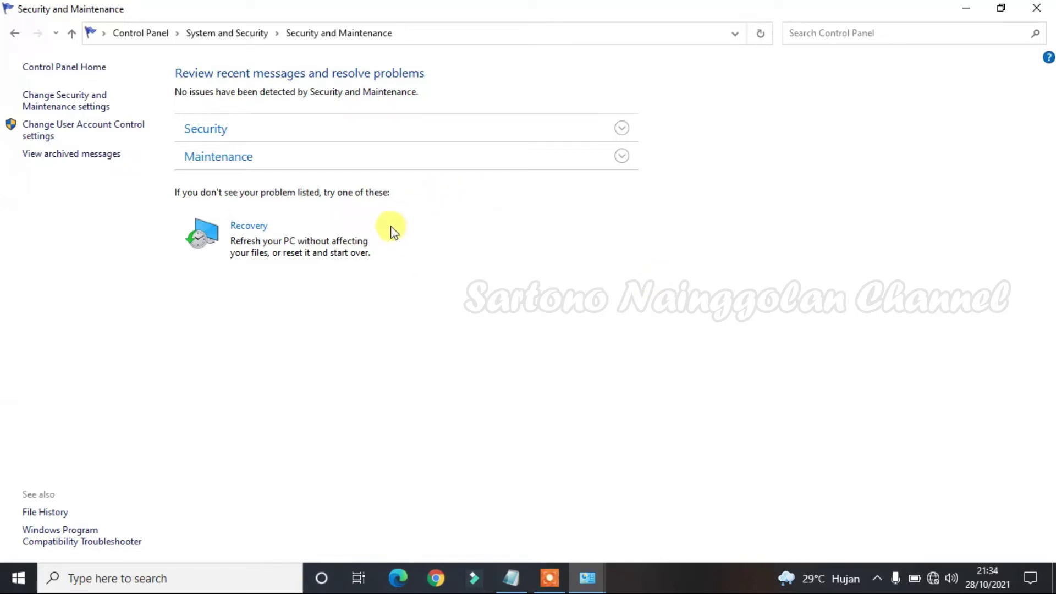
click(73, 108)
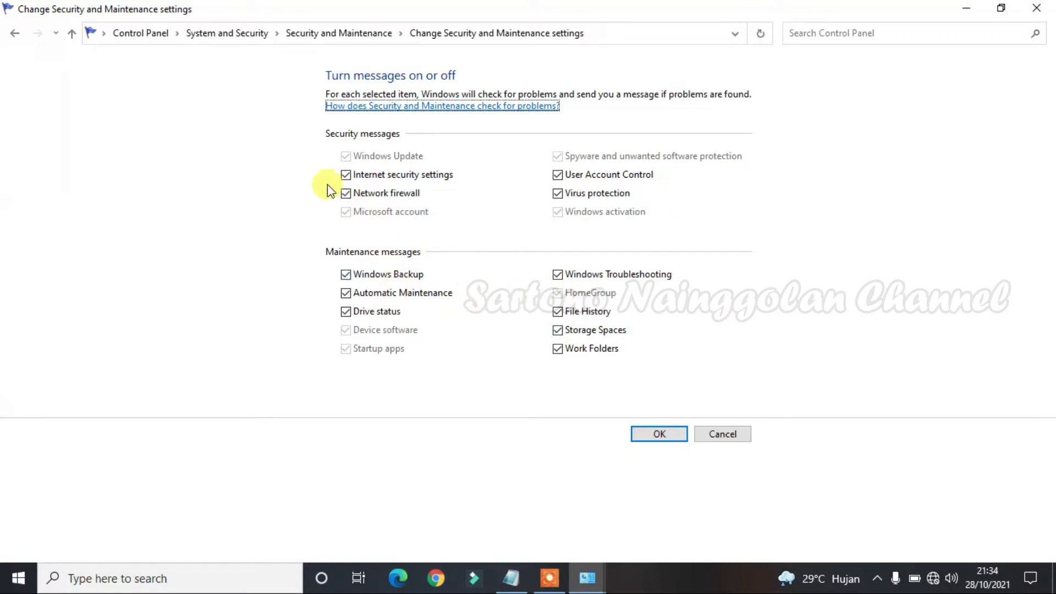
Turn off every available security and maintenance message, from Internet security settings and Network firewall to Storage Spaces and Work Folders, and save
click(346, 175)
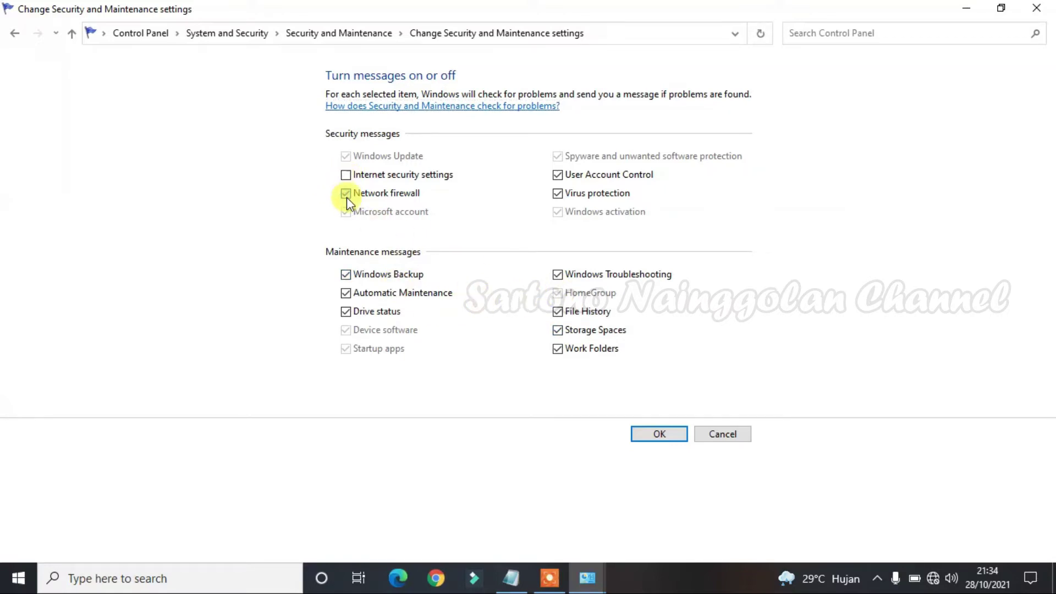
click(346, 194)
click(558, 175)
click(558, 194)
click(345, 275)
click(347, 296)
click(565, 272)
click(558, 311)
click(558, 331)
click(558, 349)
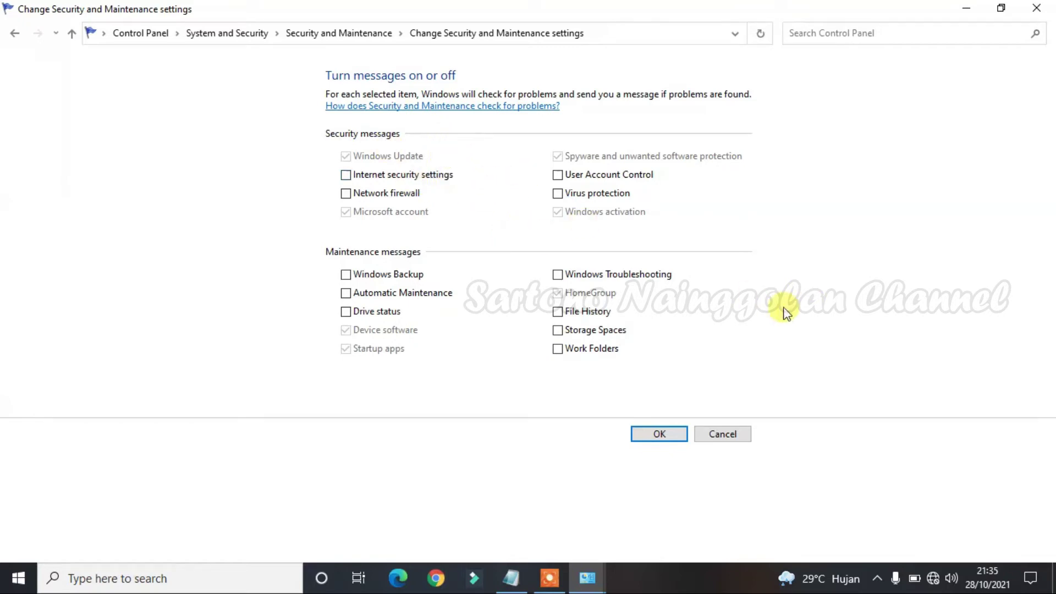
click(652, 439)
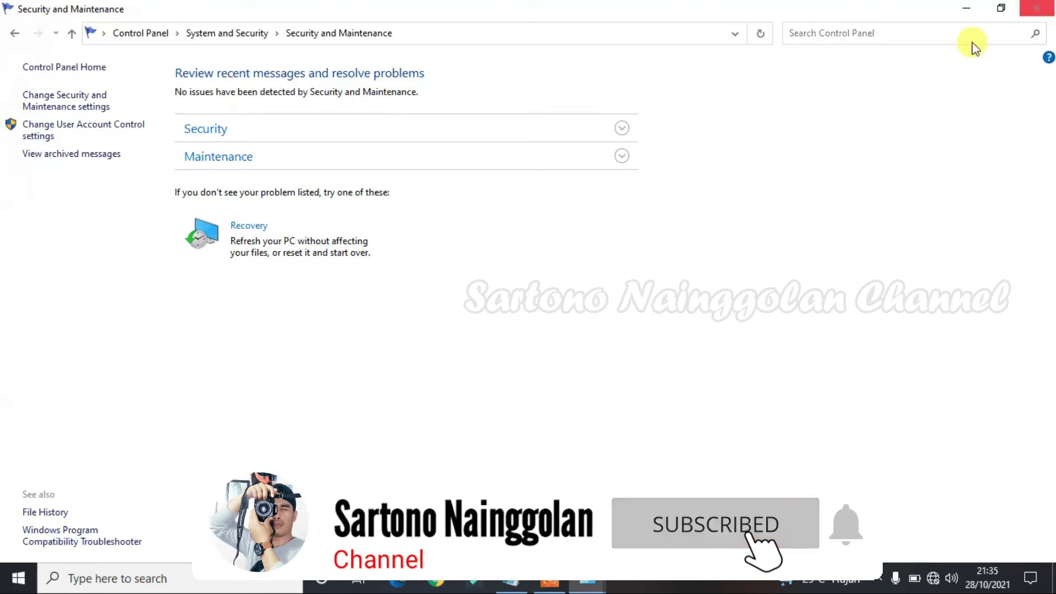
Minimize both Control Panel windows and refresh the desktop
click(967, 10)
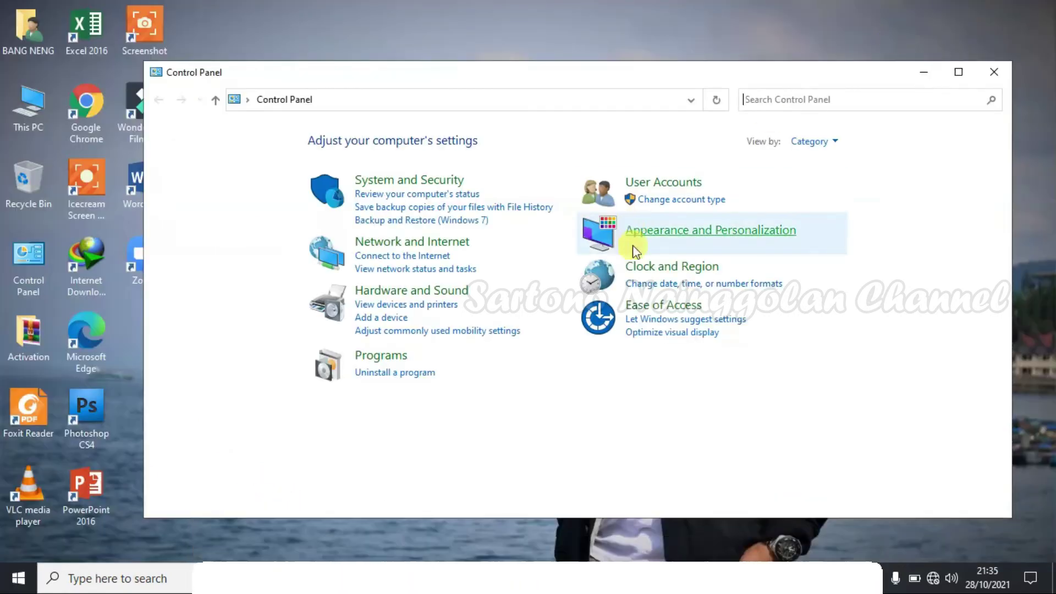
right_click(804, 22)
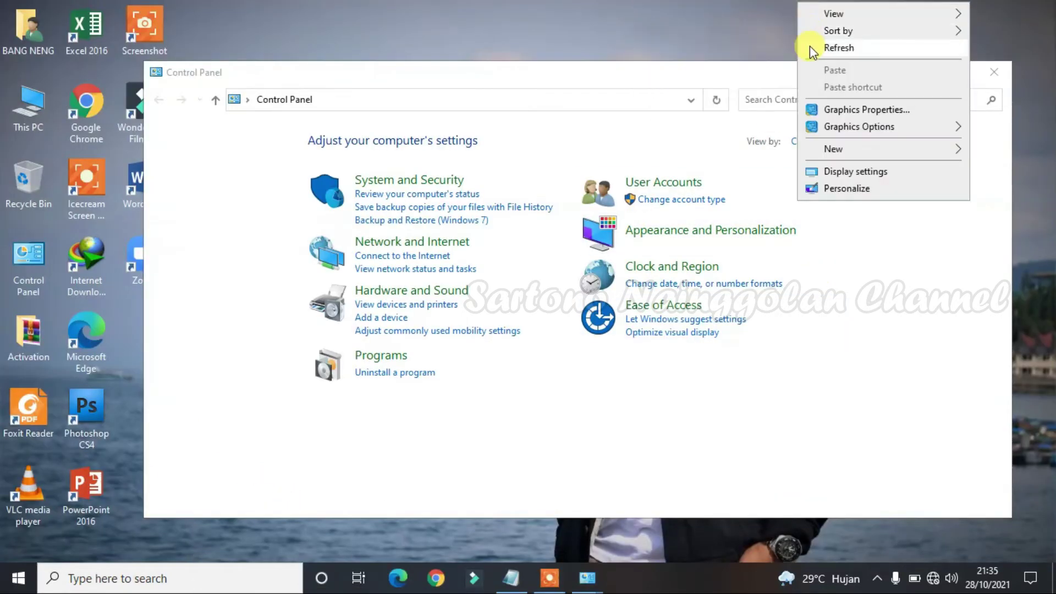
click(809, 46)
click(933, 76)
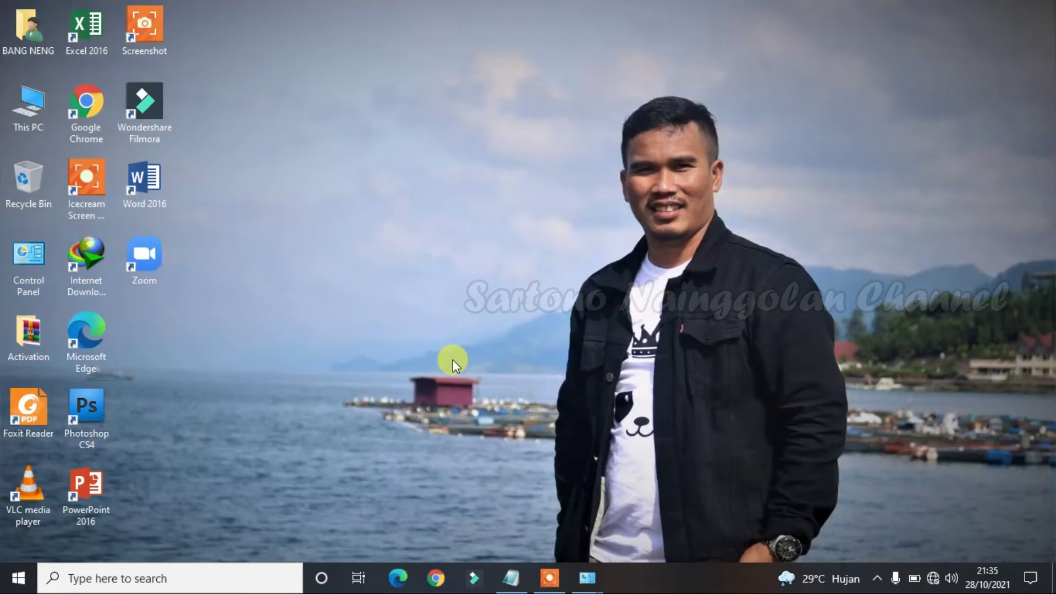
Launch System Configuration by running the msconfig command
key(super+r)
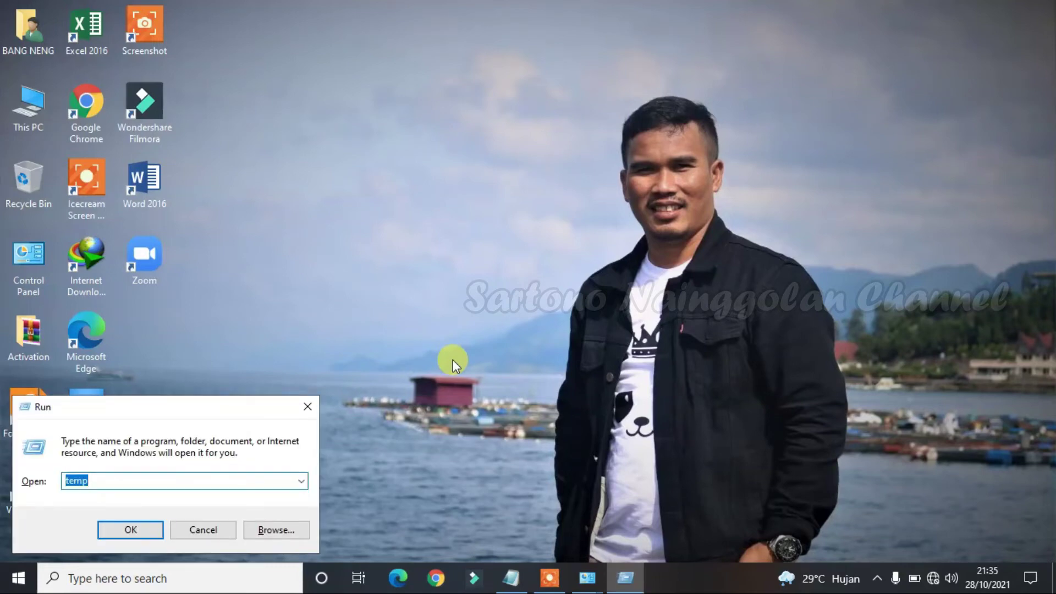
text(ms)
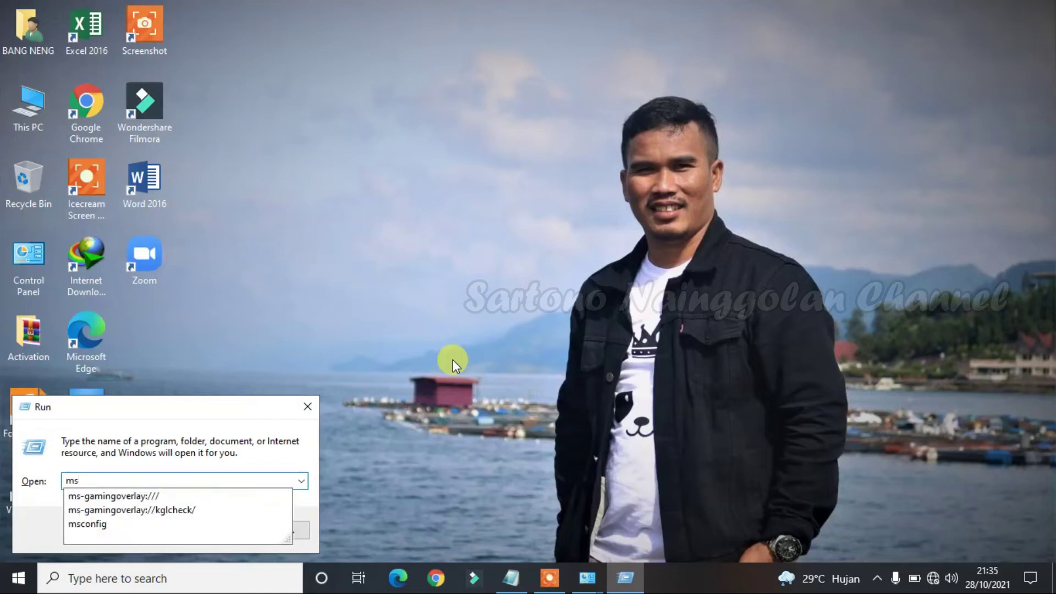
key(Down)
key(Down)
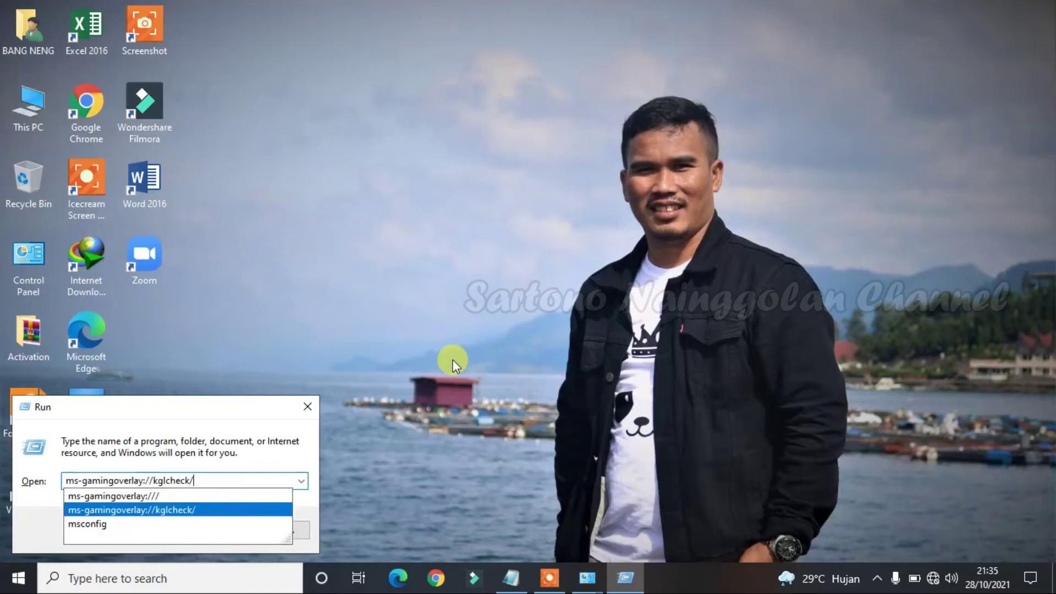
key(Down)
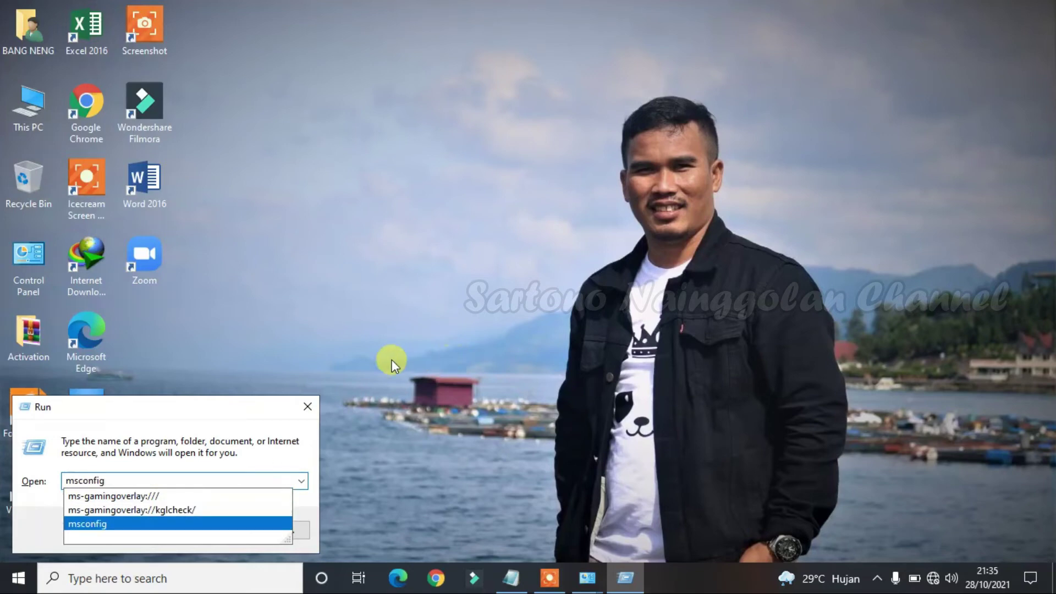
click(235, 528)
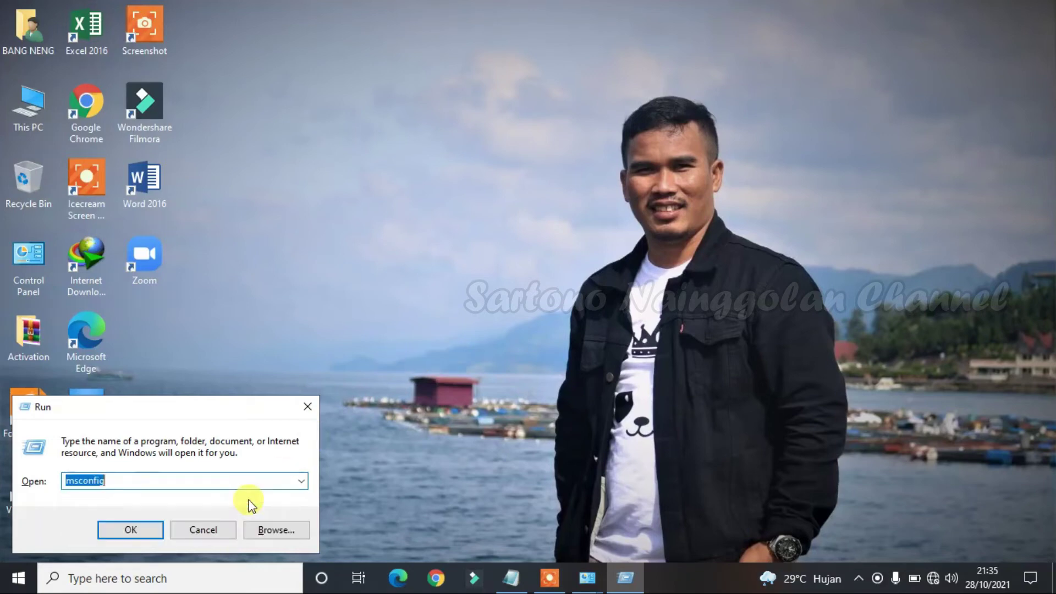
click(121, 534)
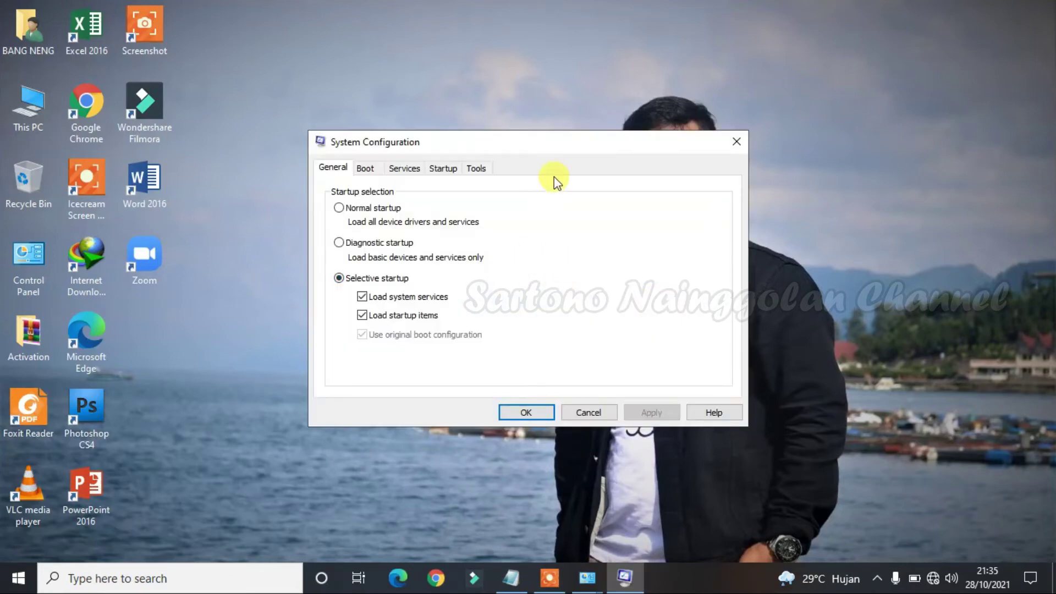
Open Task Manager's startup list from System Configuration and move its window toward the middle of the desktop
click(445, 169)
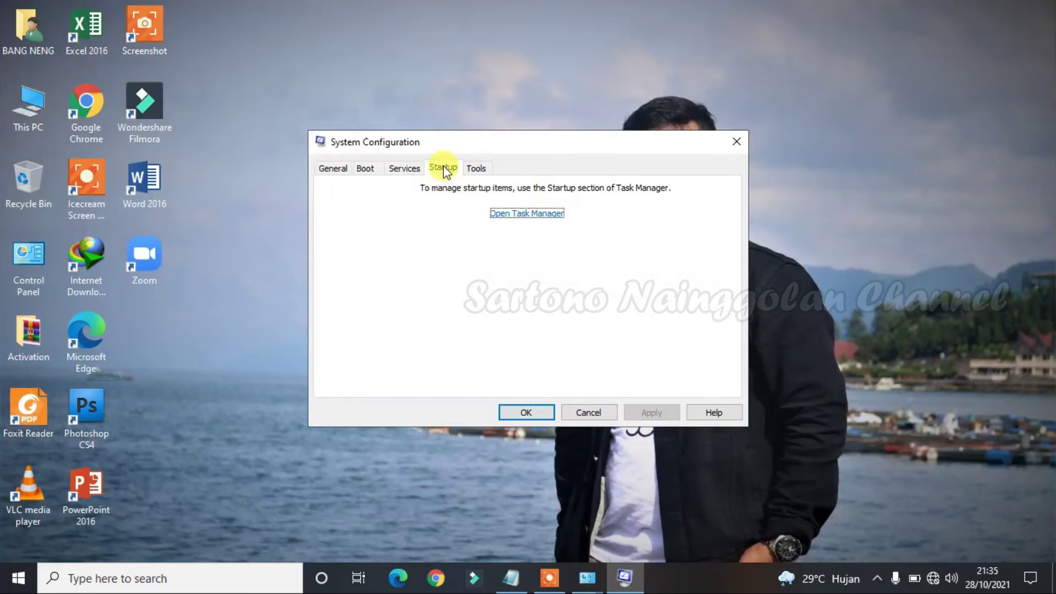
click(527, 215)
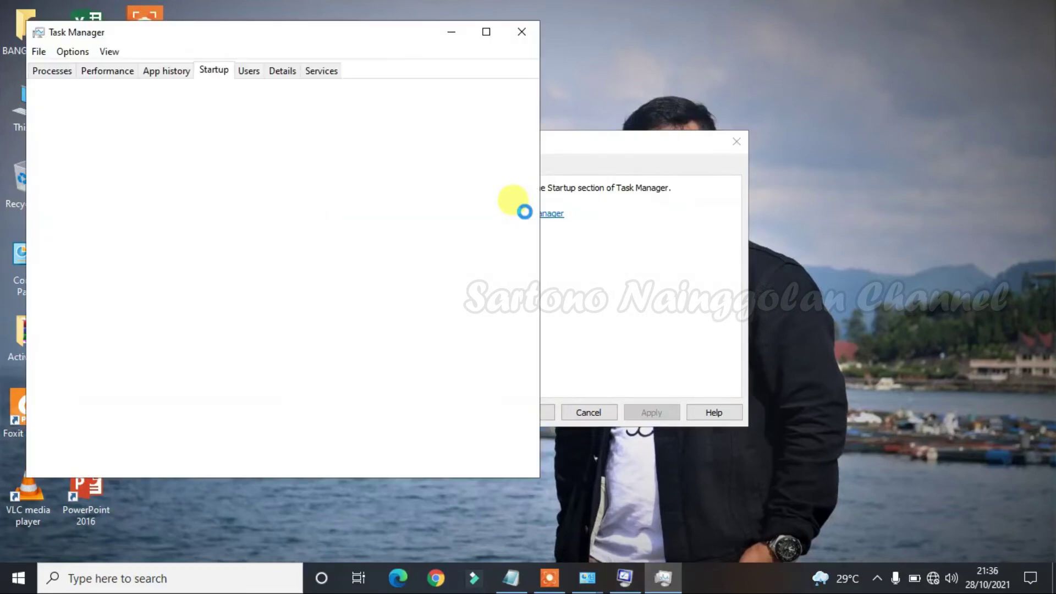
drag(884, 78, 652, 32)
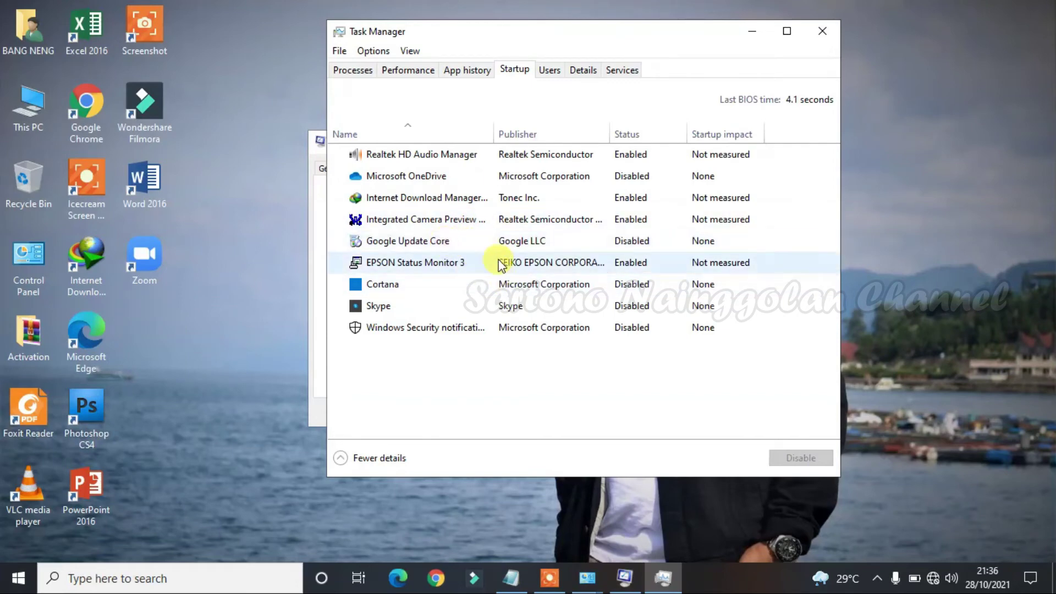
Disable EPSON Status Monitor 3 as a startup program
click(431, 262)
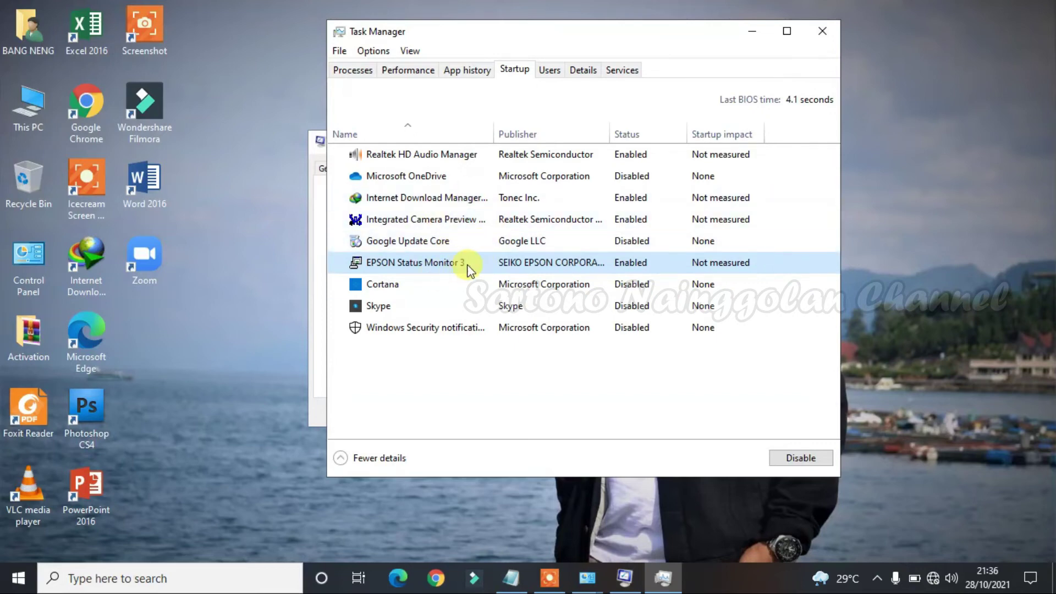
right_click(429, 263)
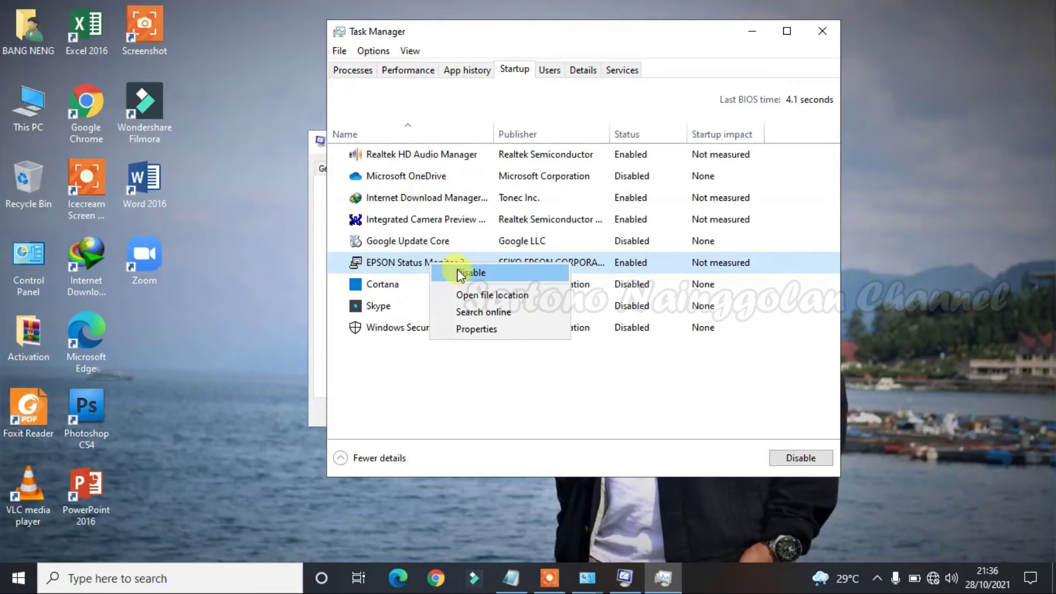
click(459, 270)
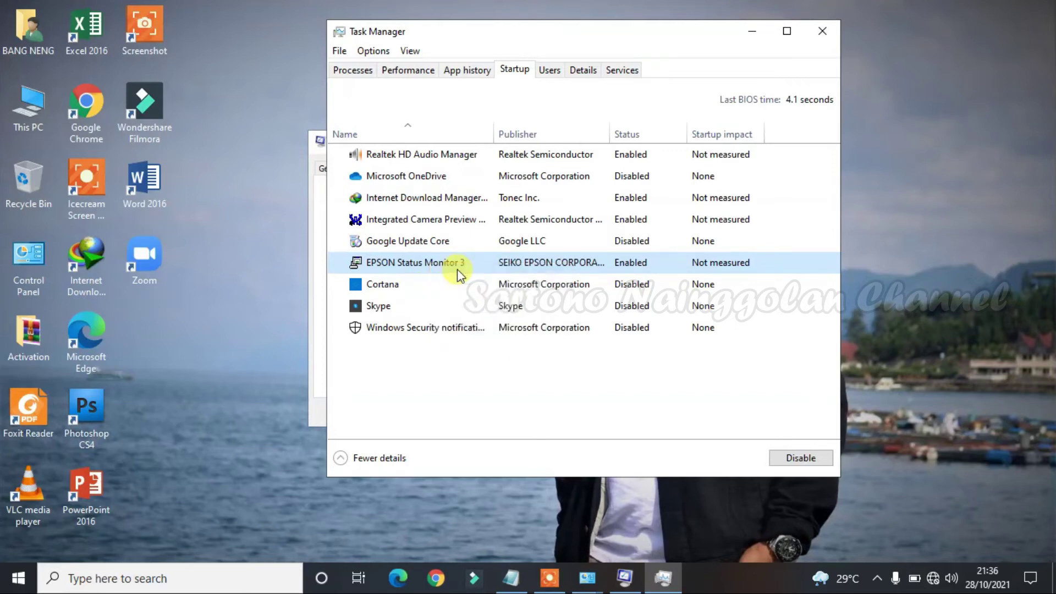
click(437, 223)
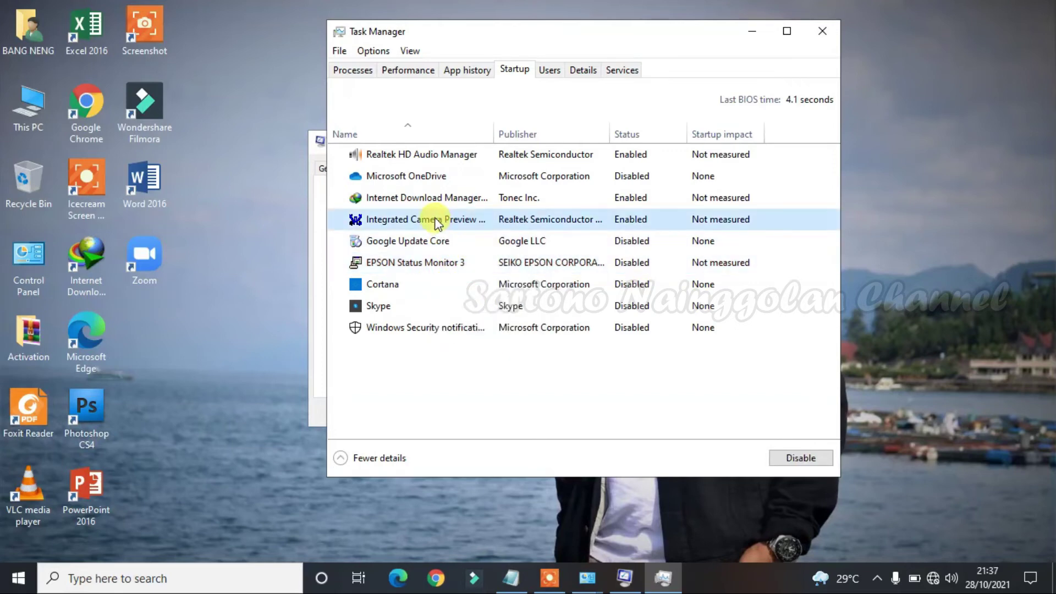
right_click(435, 221)
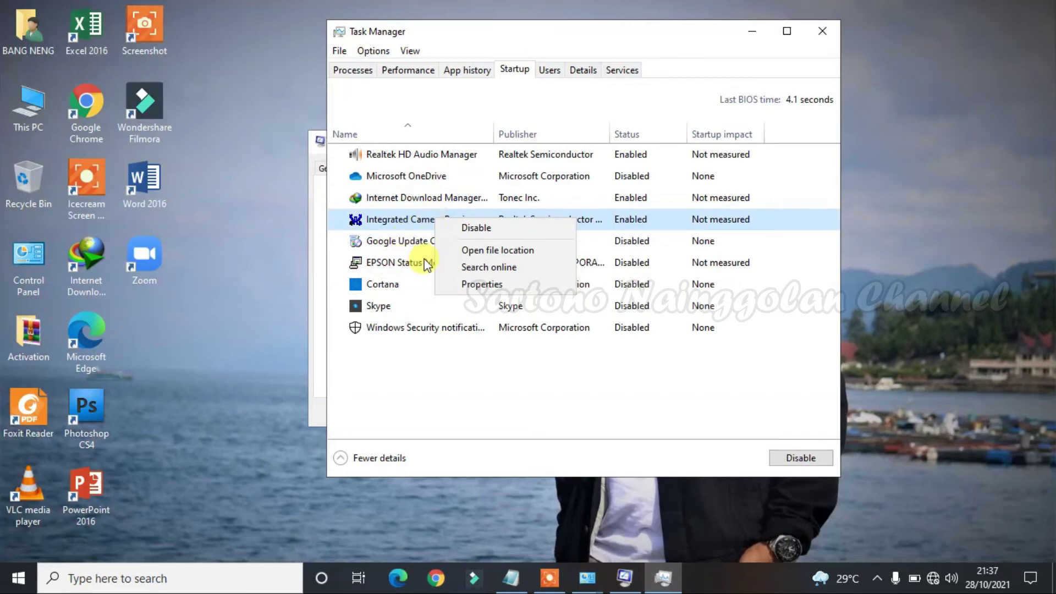
click(418, 211)
Disable Realtek HD Audio Manager as a startup program
click(434, 153)
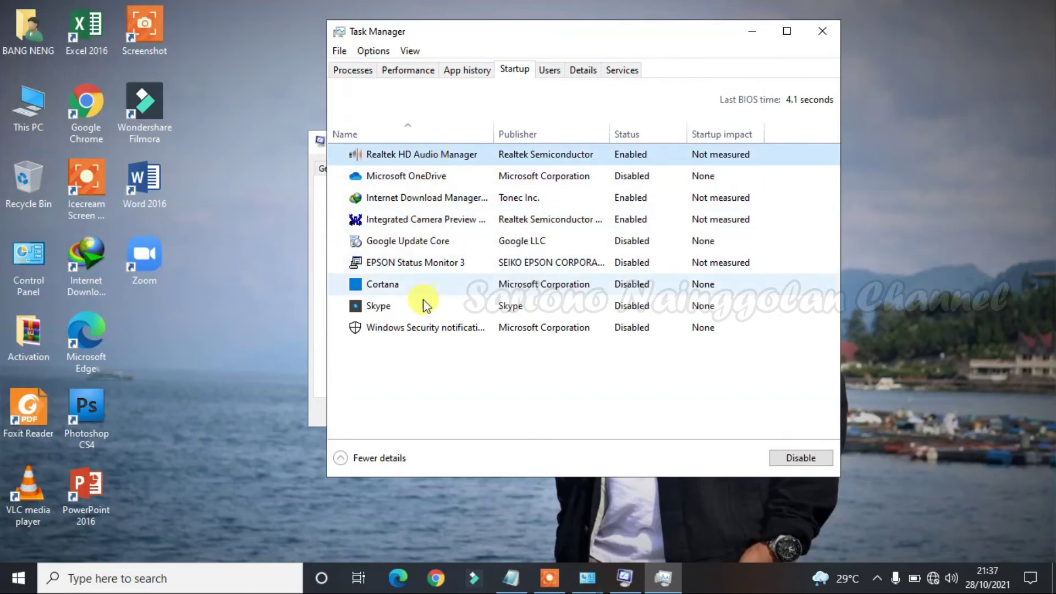
right_click(434, 149)
click(394, 388)
Enable the Windows Security notification startup entry and close Task Manager
right_click(427, 329)
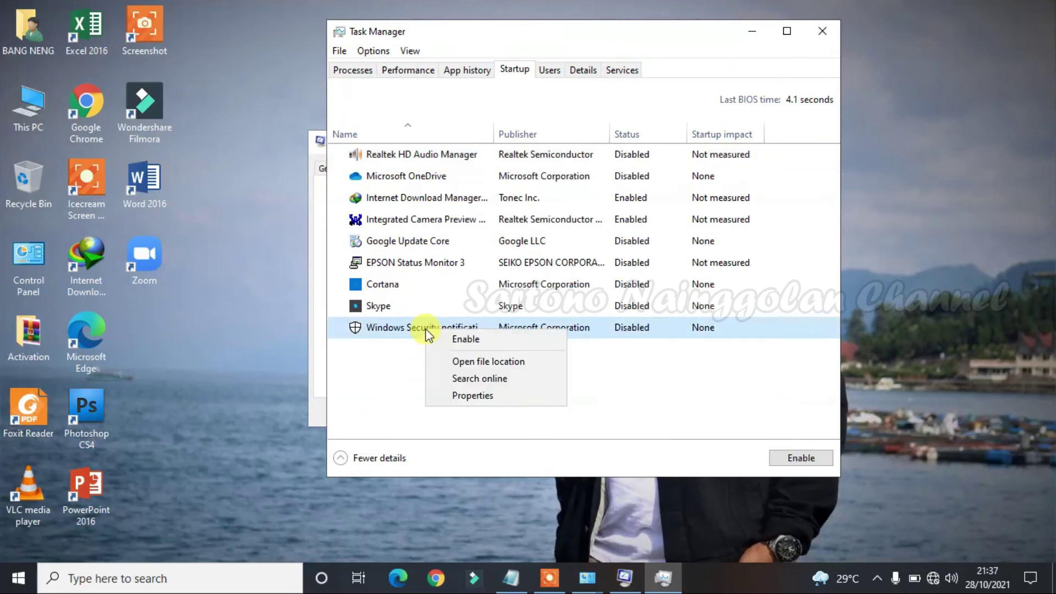
click(437, 338)
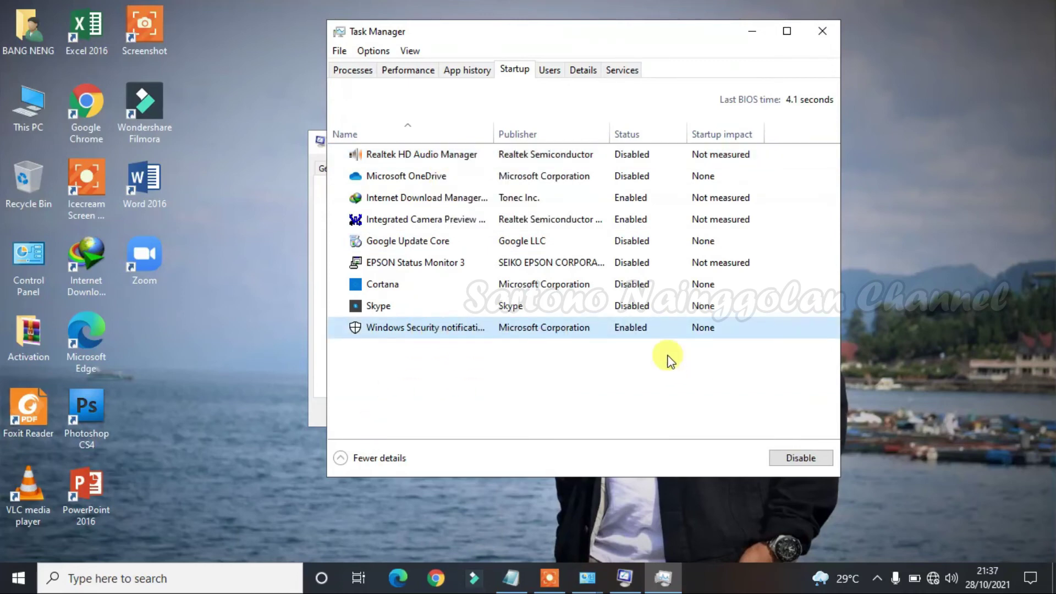
click(824, 32)
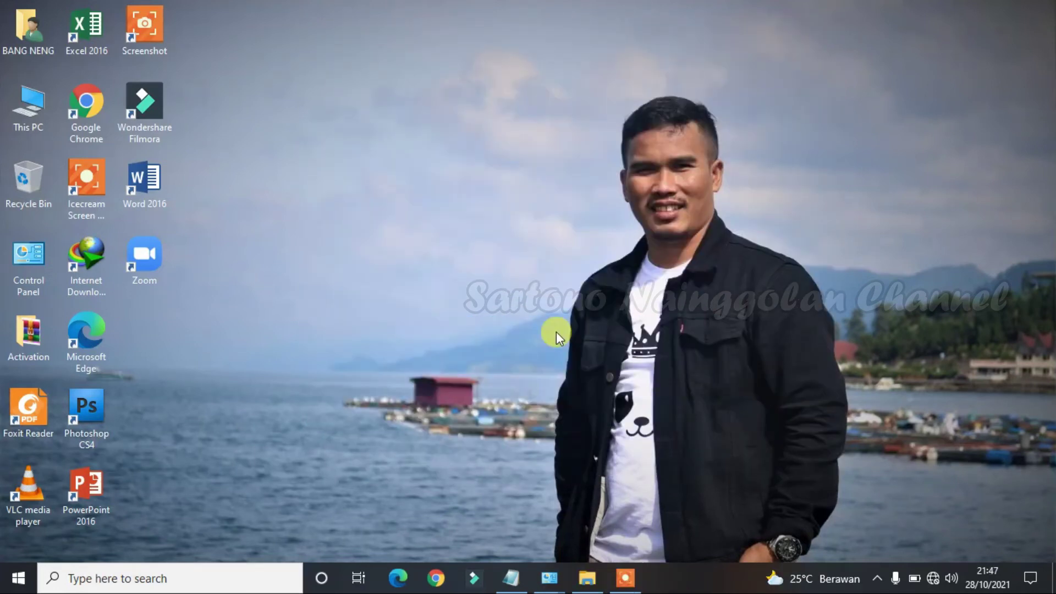
Refresh the desktop twice
right_click(555, 290)
click(590, 335)
right_click(465, 246)
click(490, 285)
Connect the laptop to the #CegahCovid-19 Wi-Fi network without enabling automatic connection
click(934, 577)
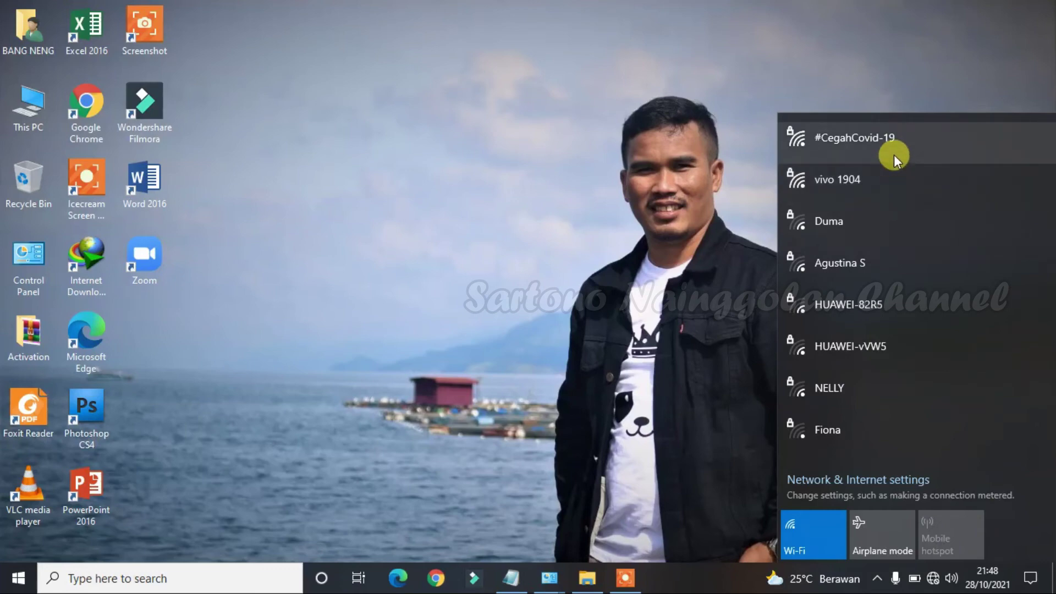
click(893, 154)
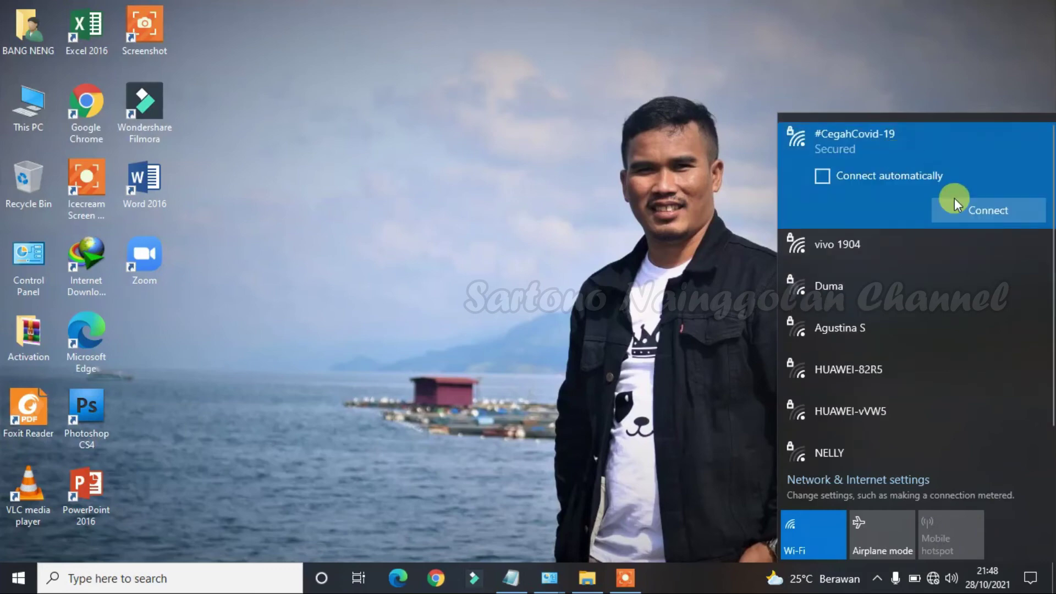
click(965, 212)
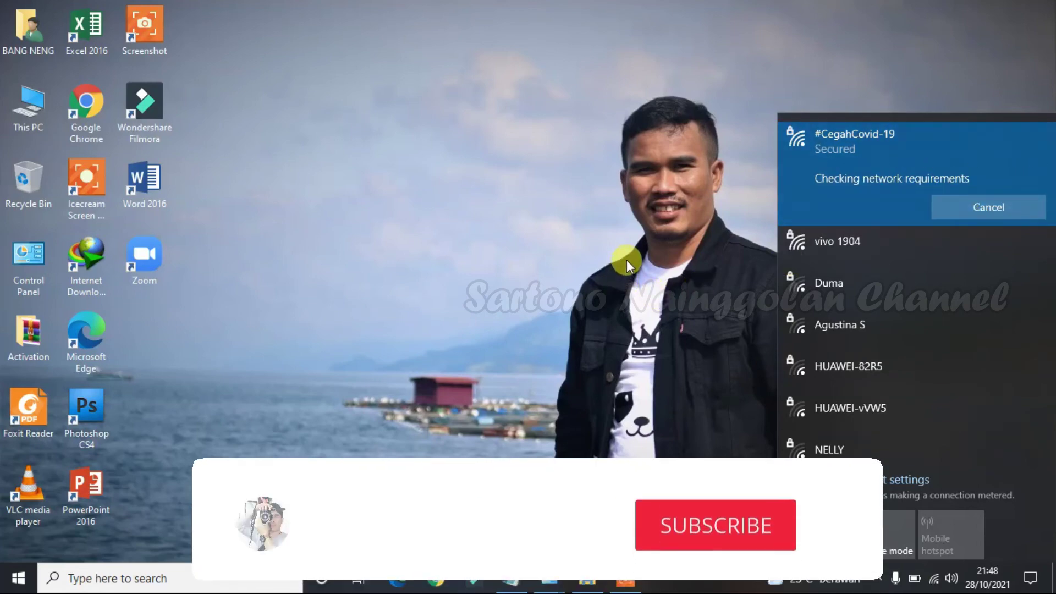
Check the Wi-Fi connection in the network list, refreshing the desktop before and after
right_click(626, 259)
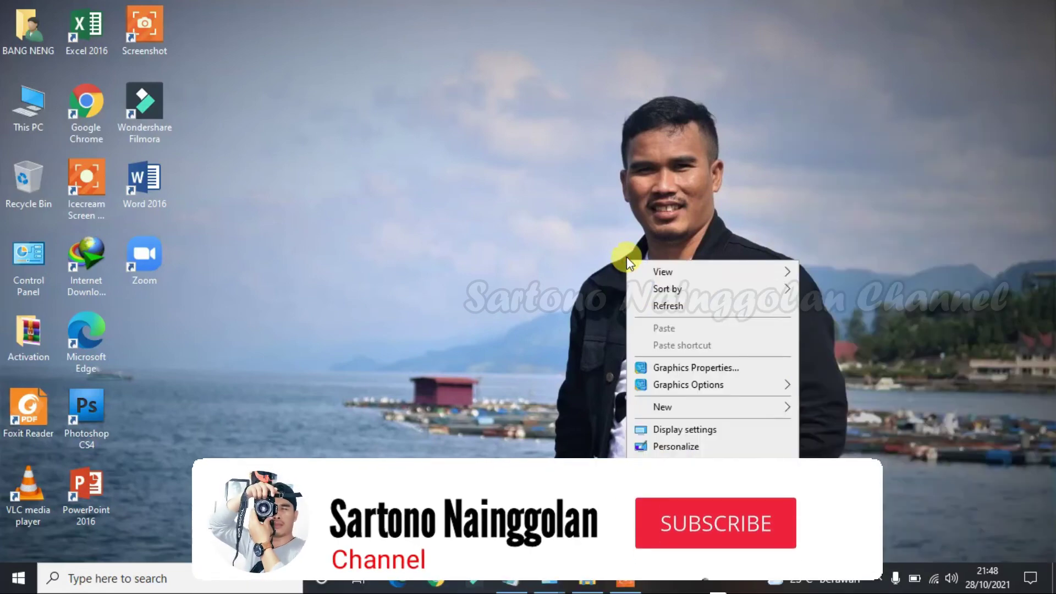
click(669, 304)
click(948, 578)
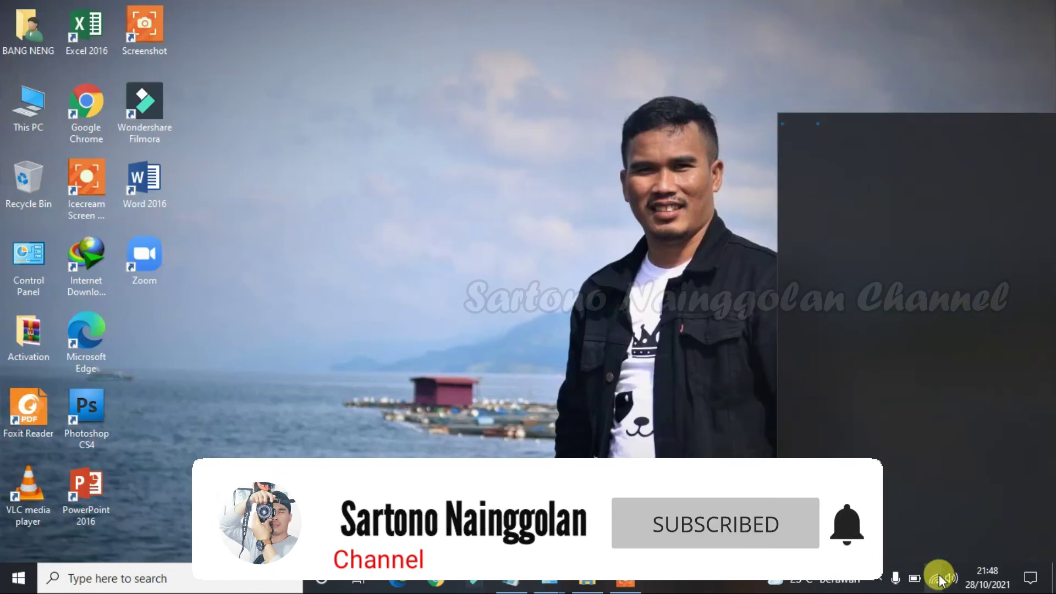
right_click(517, 240)
click(538, 285)
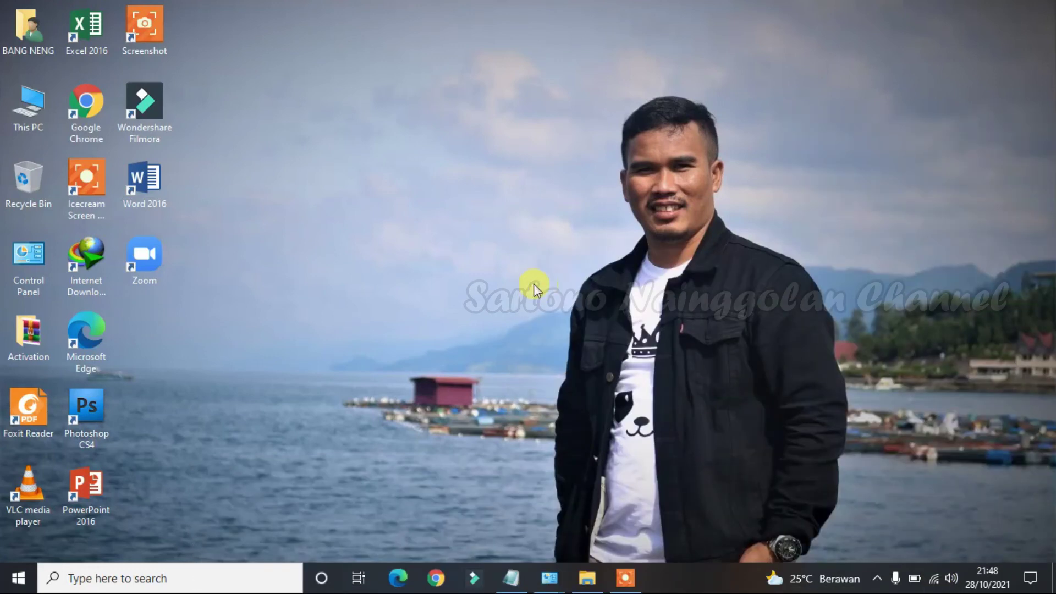
Test opening Google Chrome and Control Panel while online, minimizing each window, and return to the Chrome window
double_click(85, 124)
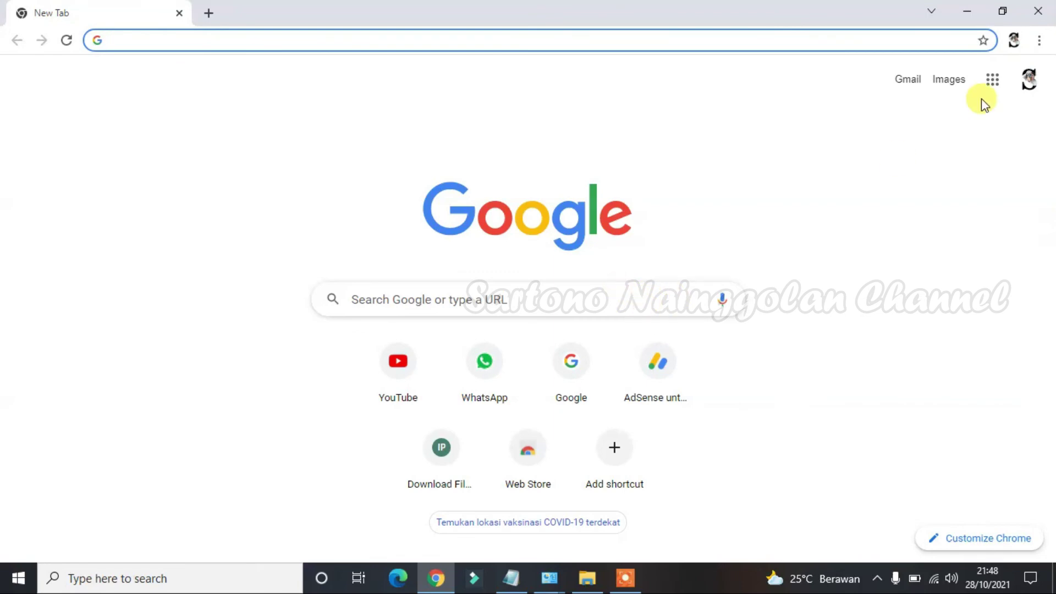
click(967, 11)
double_click(21, 266)
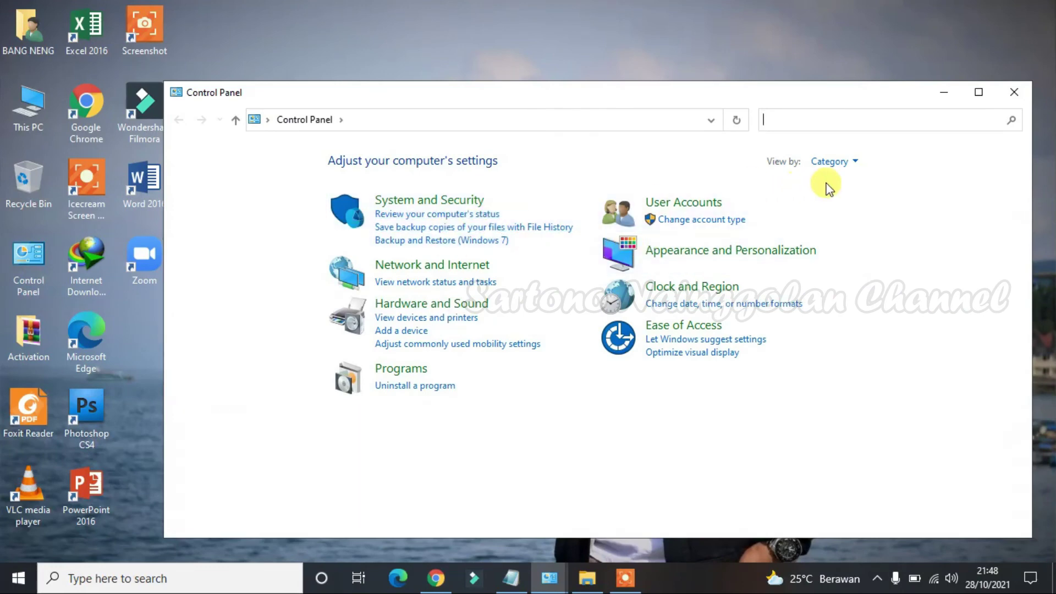
click(944, 92)
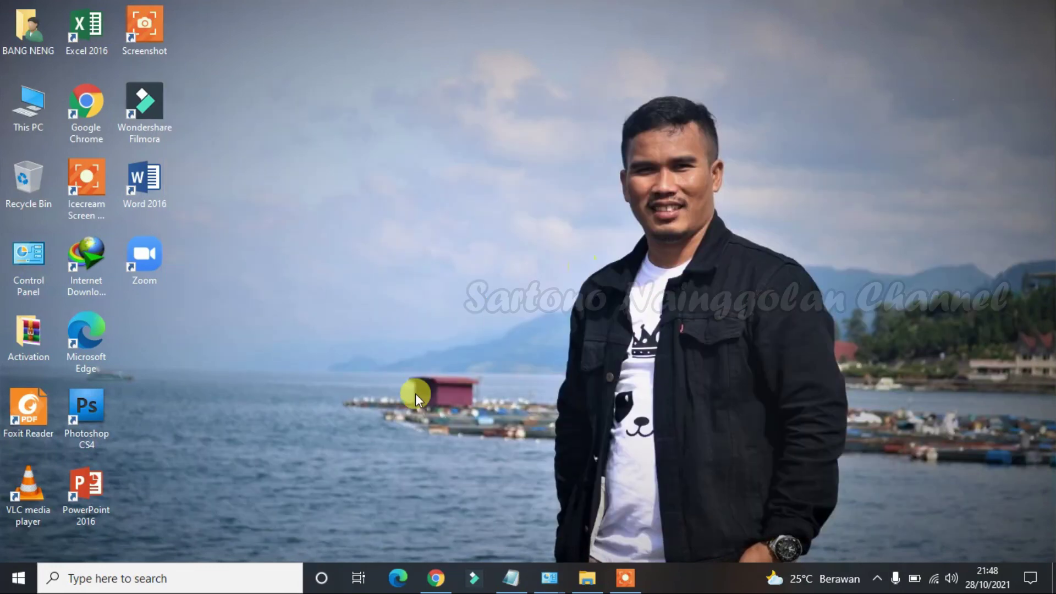
click(437, 579)
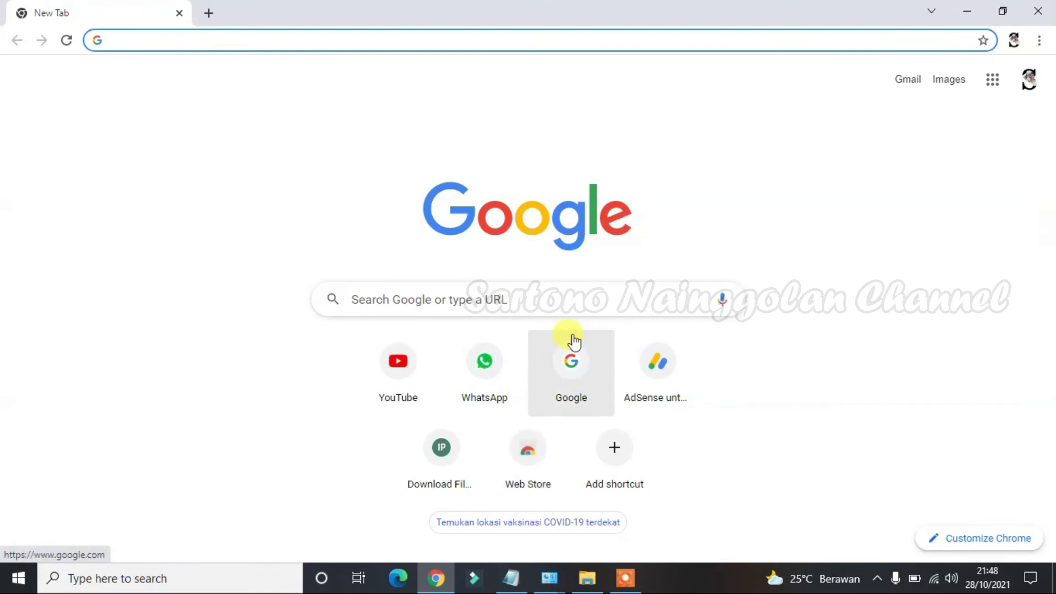